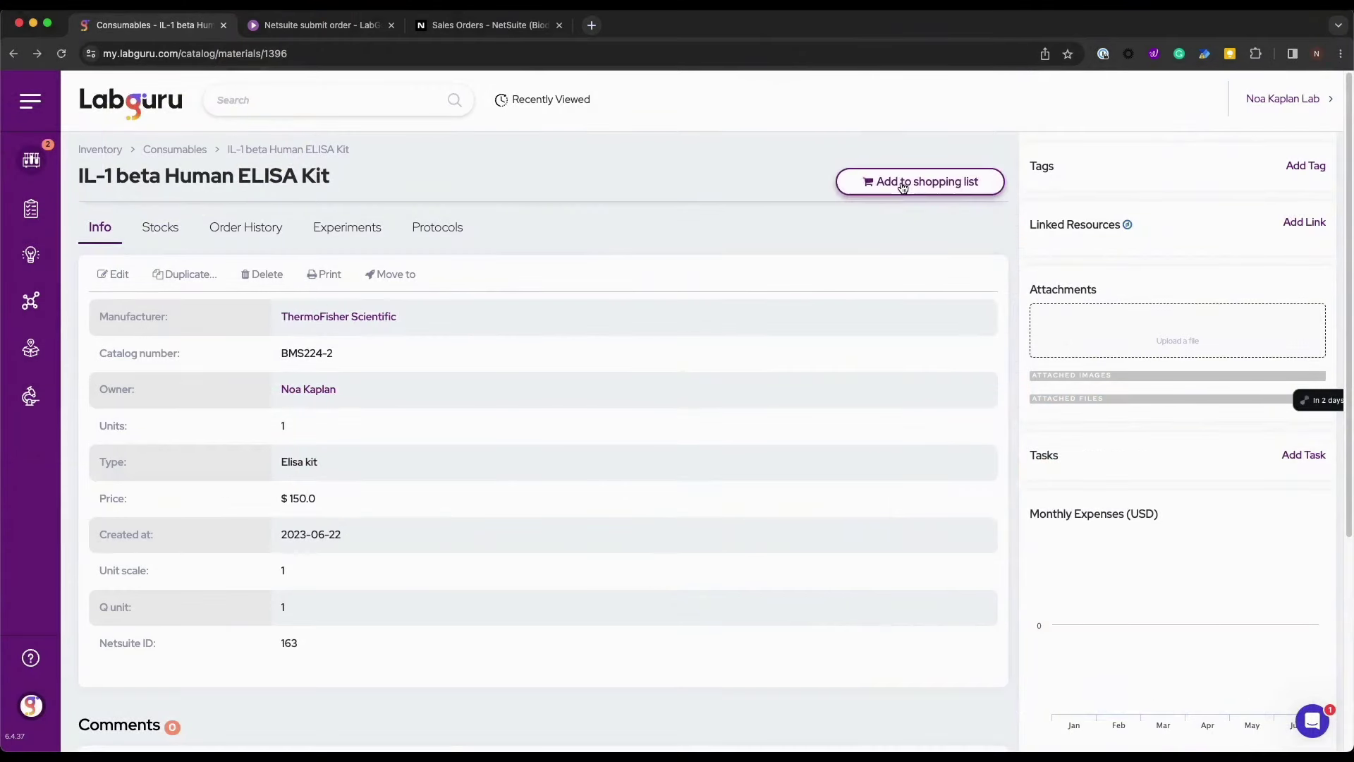
Step: Add the IL-1 beta Human ELISA Kit to the shopping list, with Submit to Netsuite set to Yes
{"action": "left_click", "coordinate": [920, 181]}
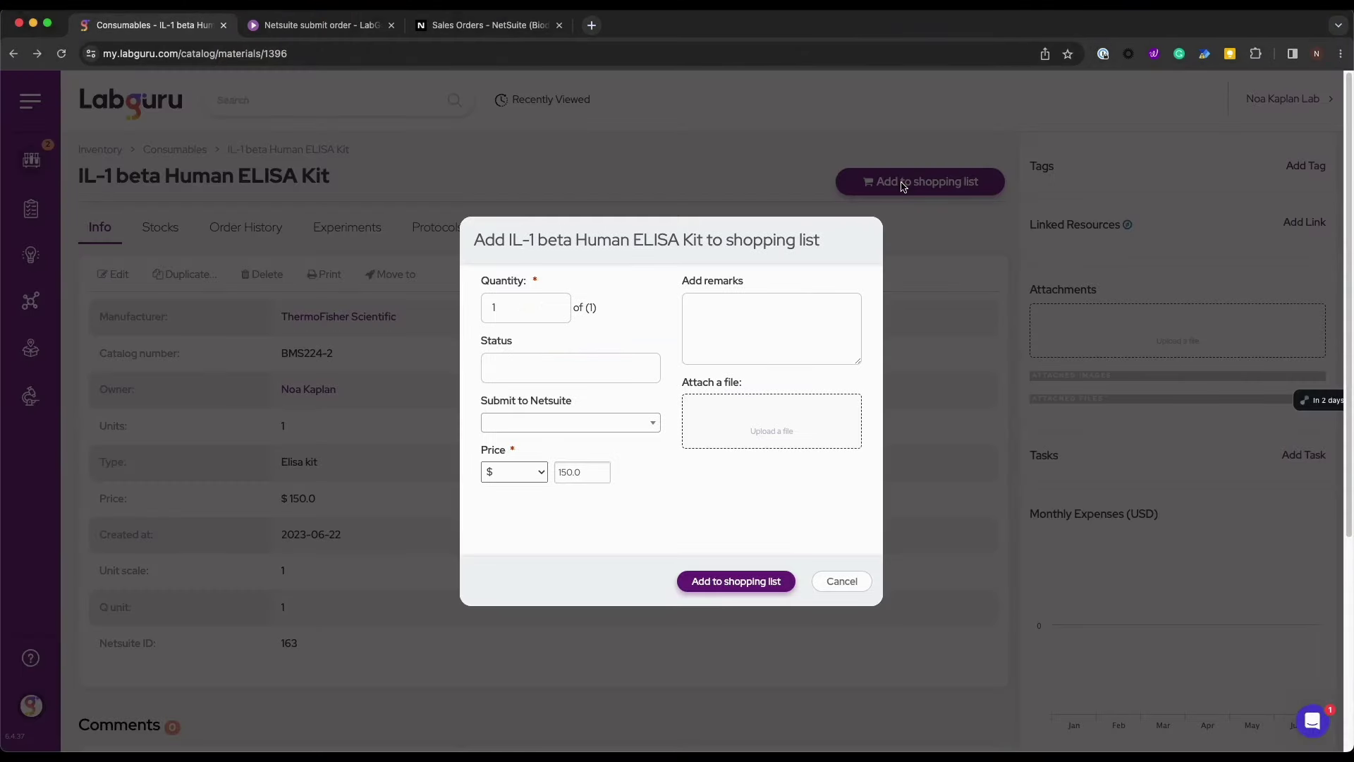
{"action": "left_click", "coordinate": [623, 429]}
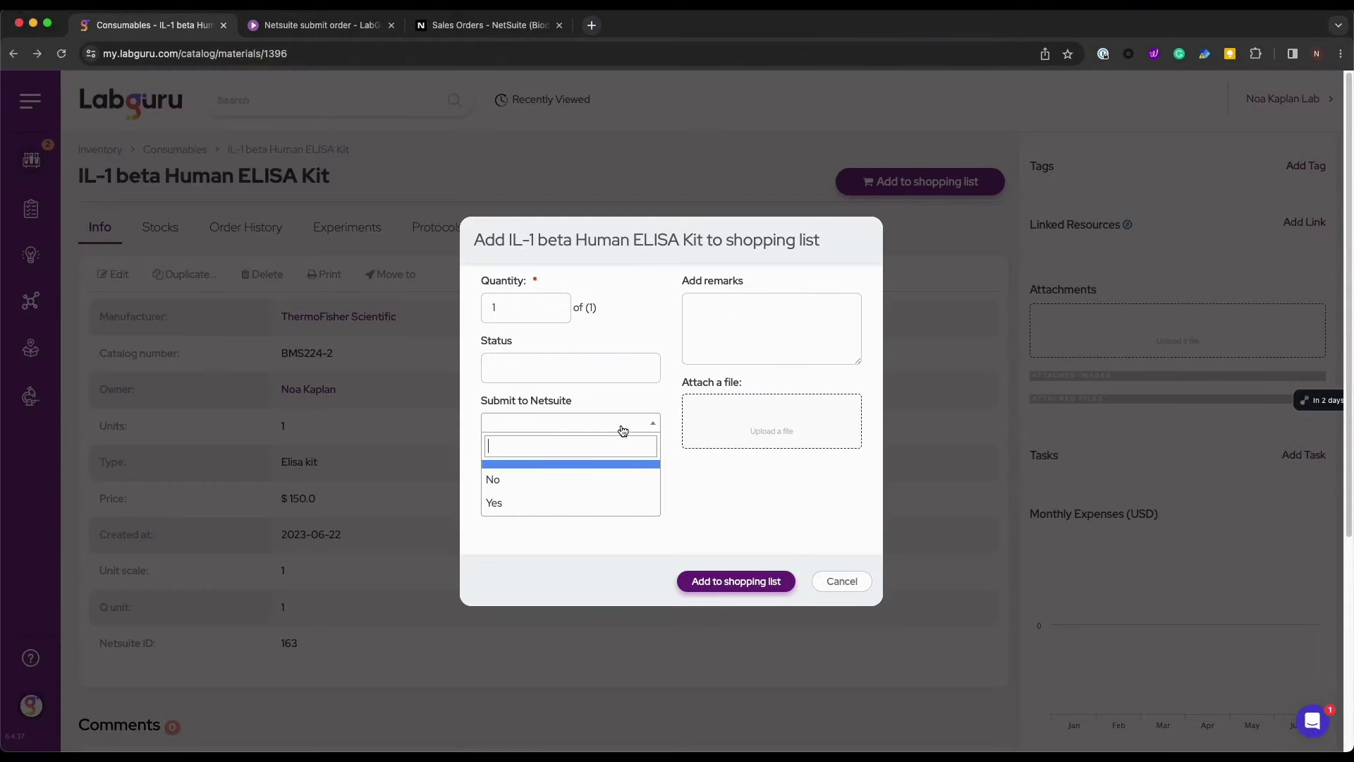
{"action": "left_click", "coordinate": [535, 508]}
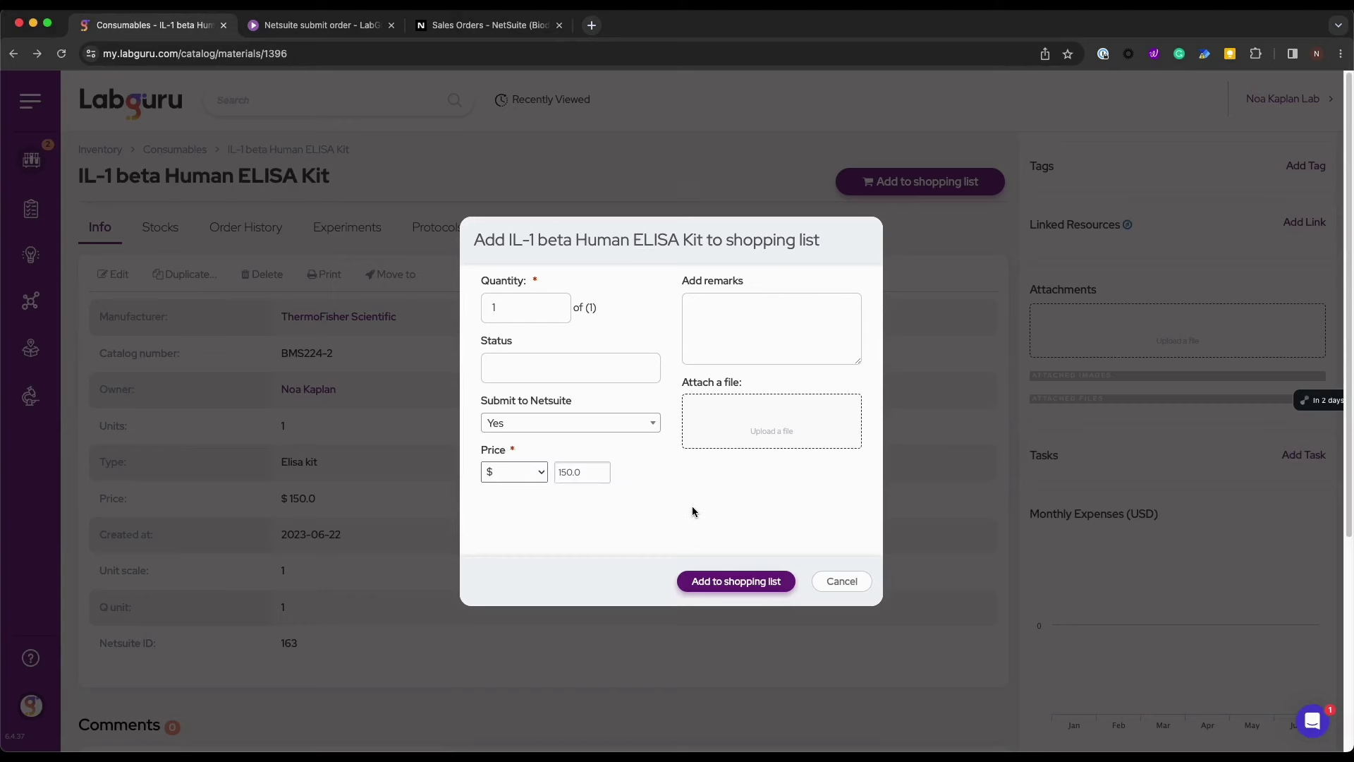
{"action": "left_click", "coordinate": [736, 581]}
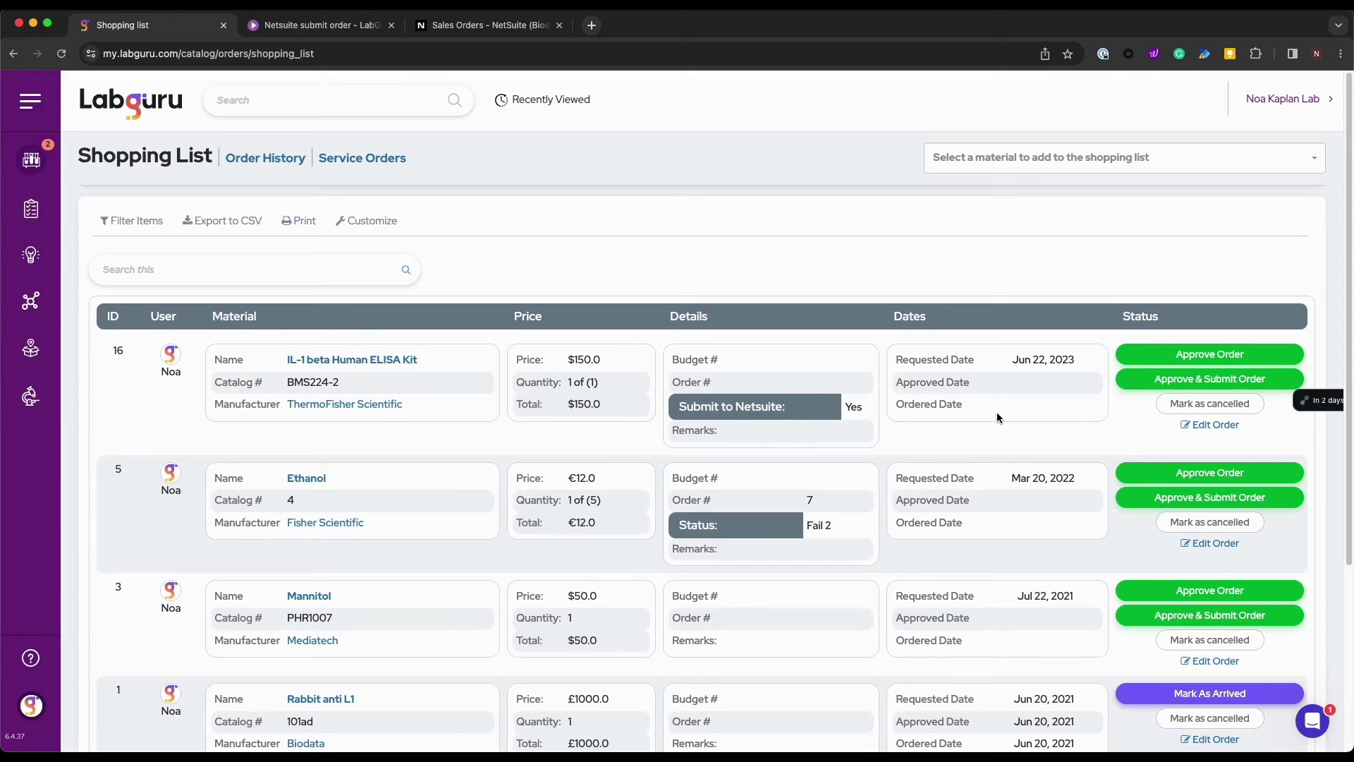
Step: Bring up the 'Netsuite submit order' workflow and its Yes condition on the NetSuite flag
{"action": "left_click", "coordinate": [321, 24]}
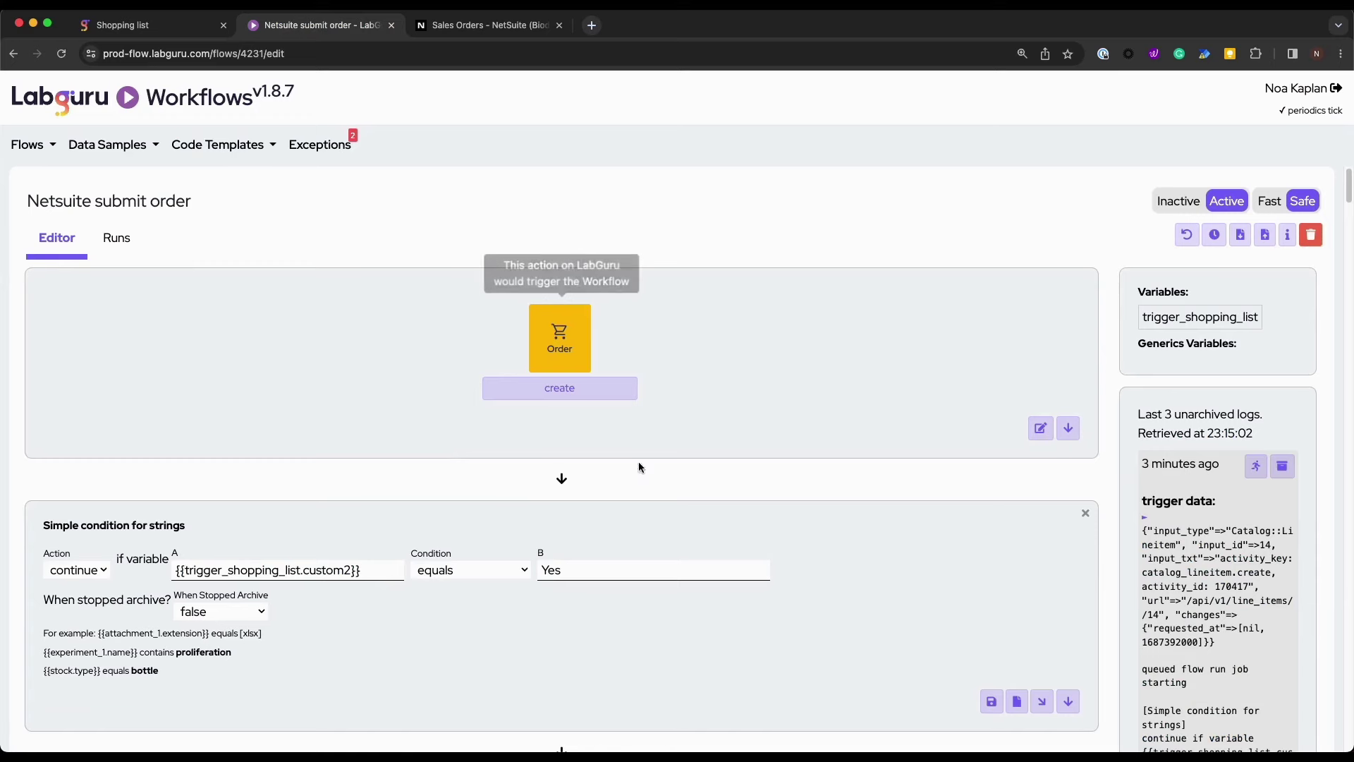
{"action": "scroll", "coordinate": [750, 474], "scroll_direction": "down", "scroll_amount": 3}
{"action": "scroll", "coordinate": [750, 474], "scroll_direction": "down", "scroll_amount": 3}
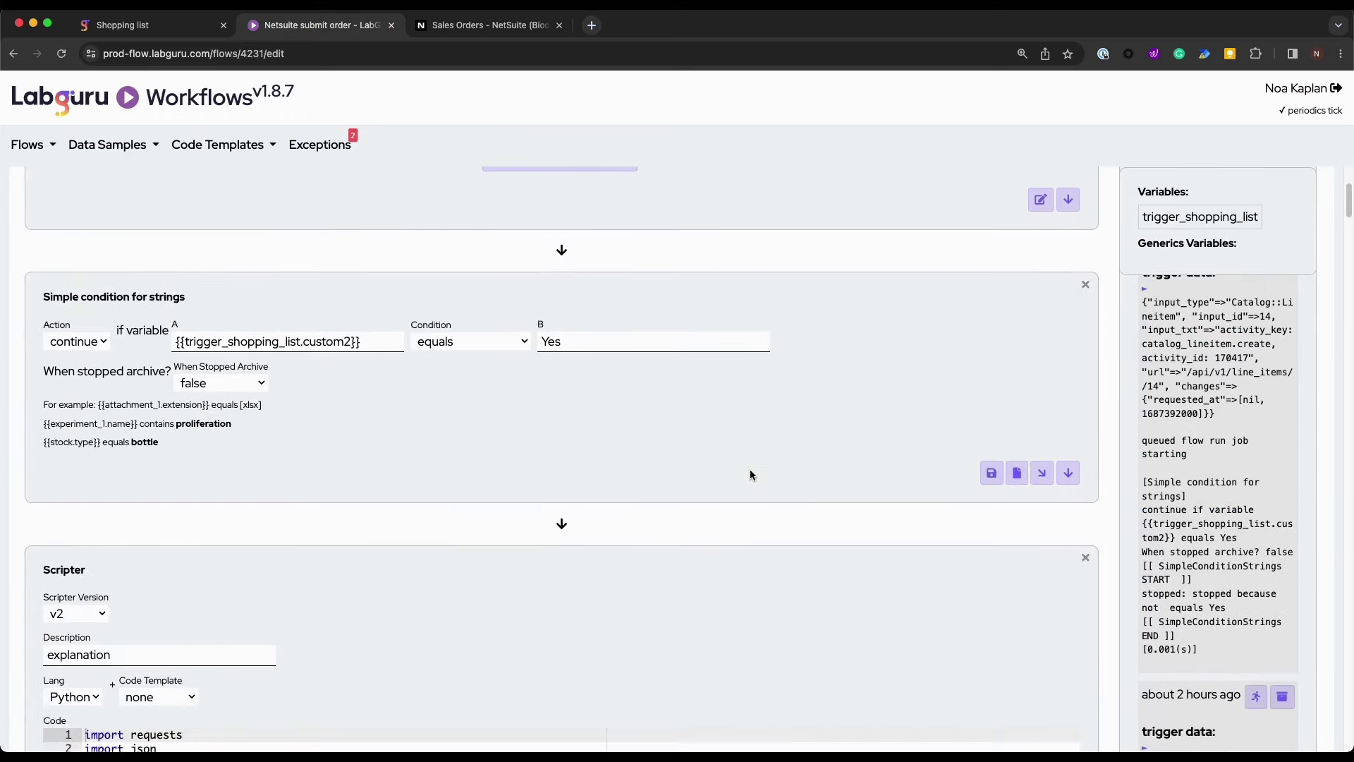
{"action": "scroll", "coordinate": [750, 474], "scroll_direction": "down", "scroll_amount": 2}
Step: Bring up NetSuite sales order SO1729, pending approval for Labguru number 16
{"action": "key", "text": "ctrl+Tab"}
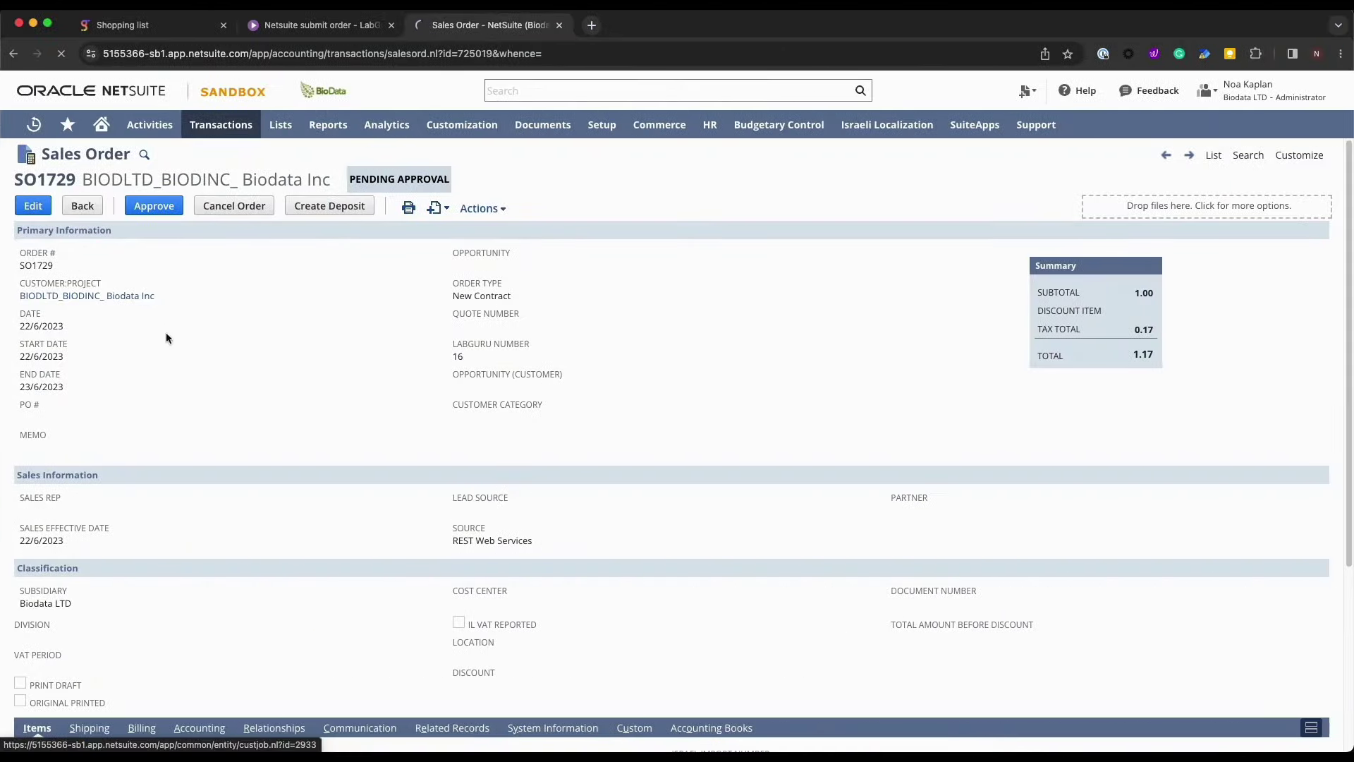
{"action": "scroll", "coordinate": [202, 431], "scroll_direction": "down", "scroll_amount": 1}
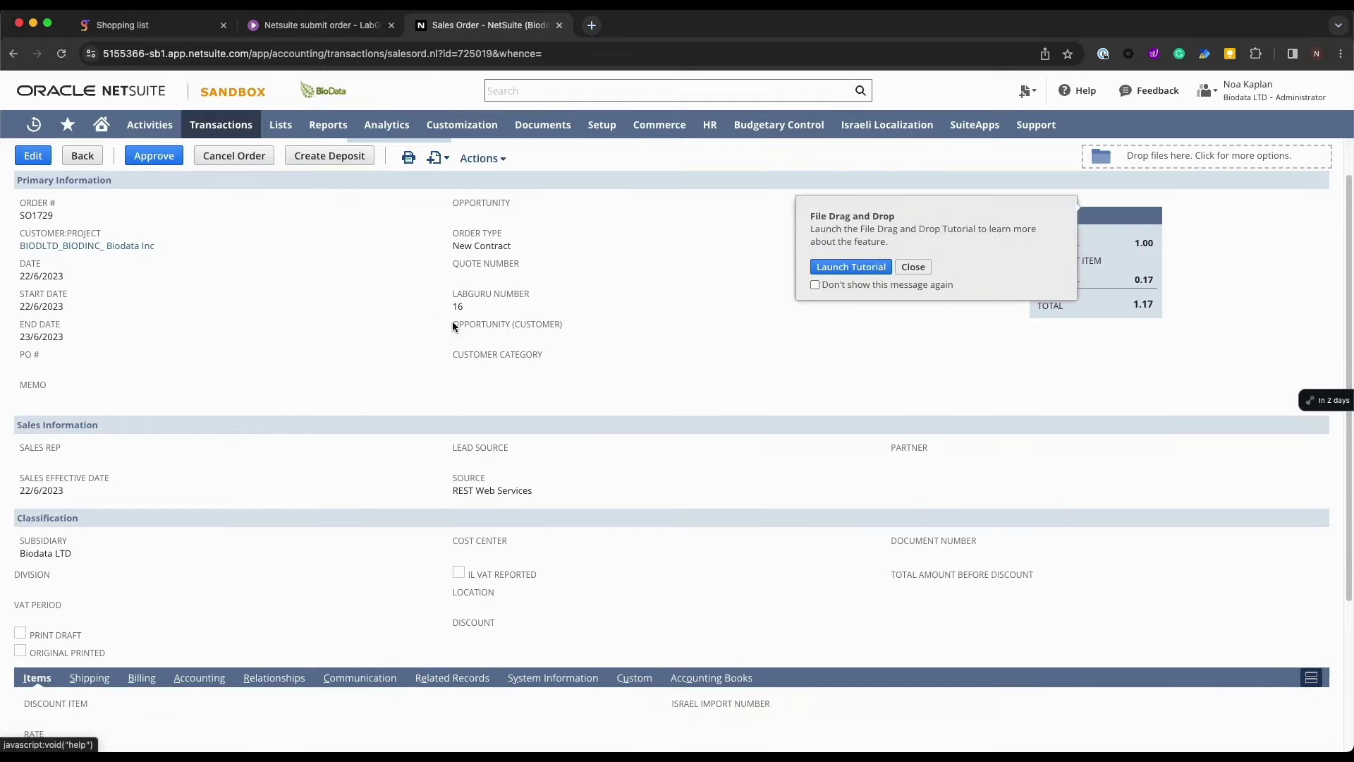